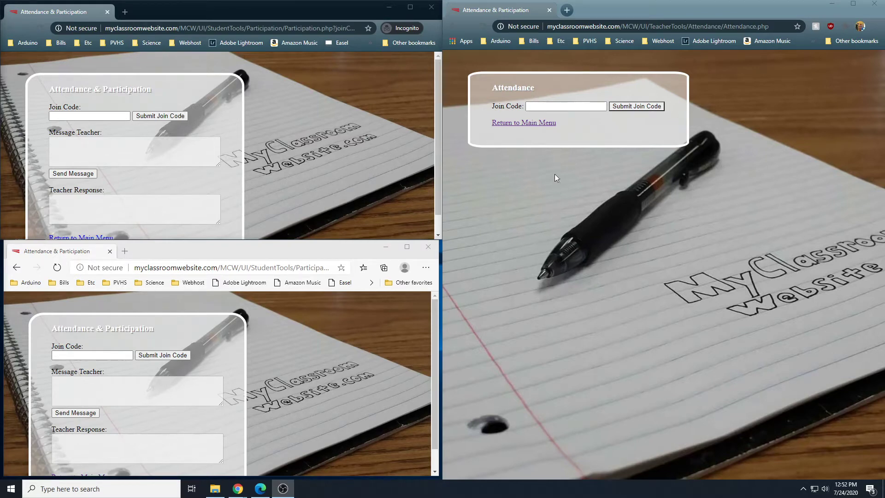
Open the teacher's attendance class with join code 1234 for Period 7: Game Programming
left_click(554, 109)
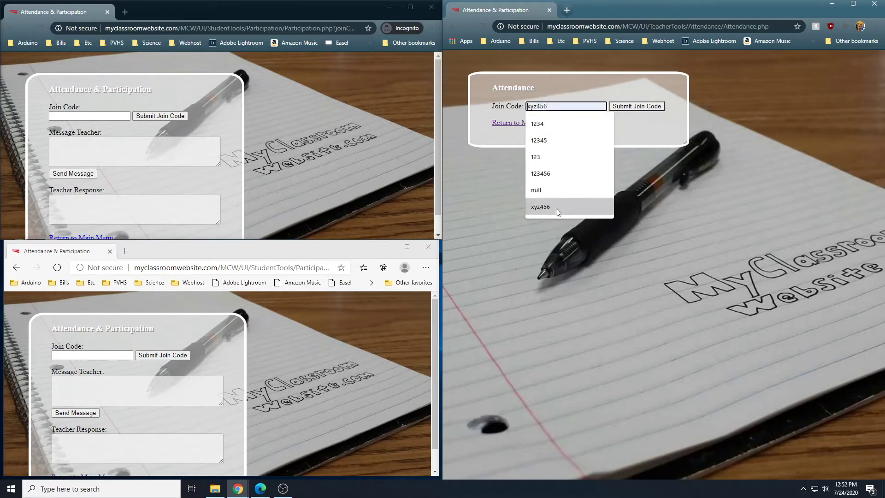
left_click(719, 149)
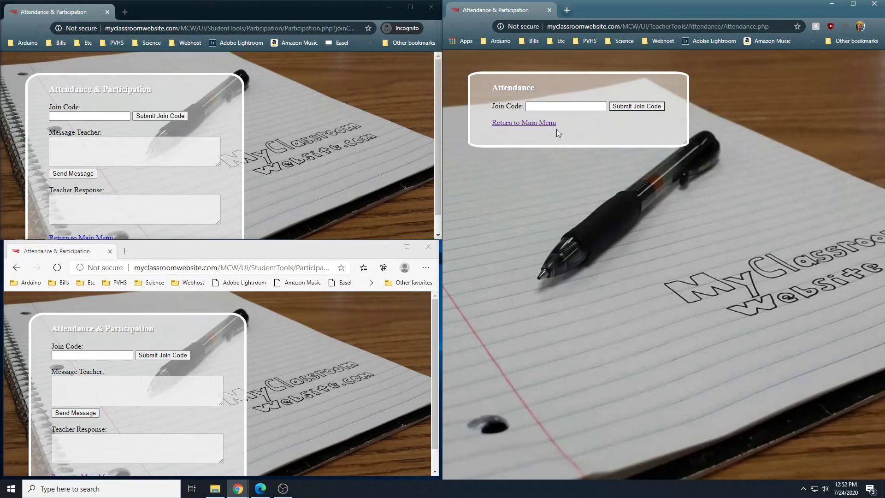
left_click(559, 105)
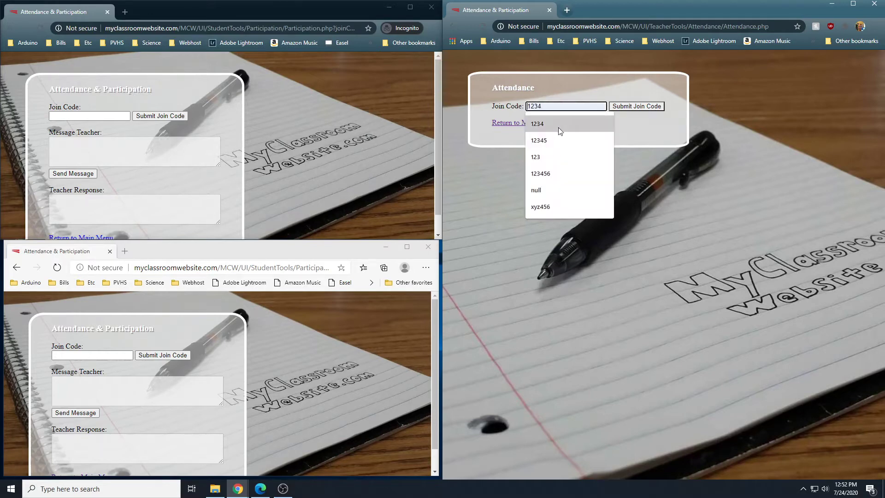
left_click(557, 124)
left_click(621, 108)
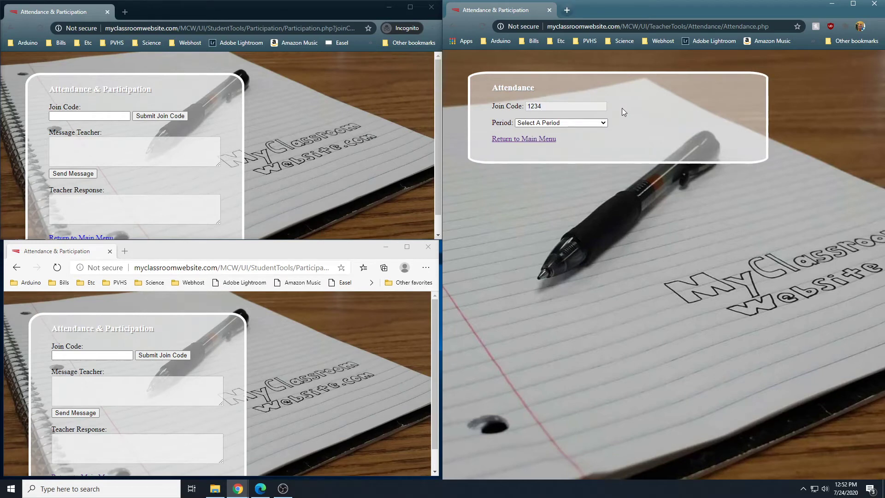
left_click(599, 124)
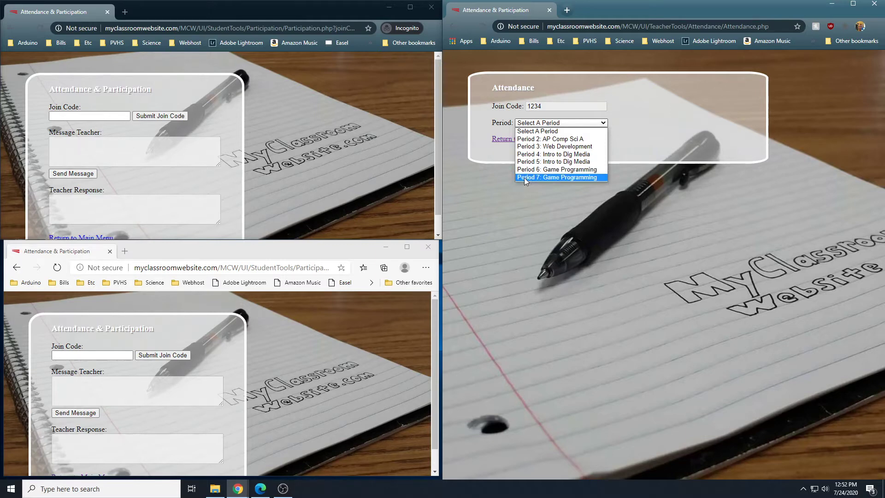
left_click(556, 178)
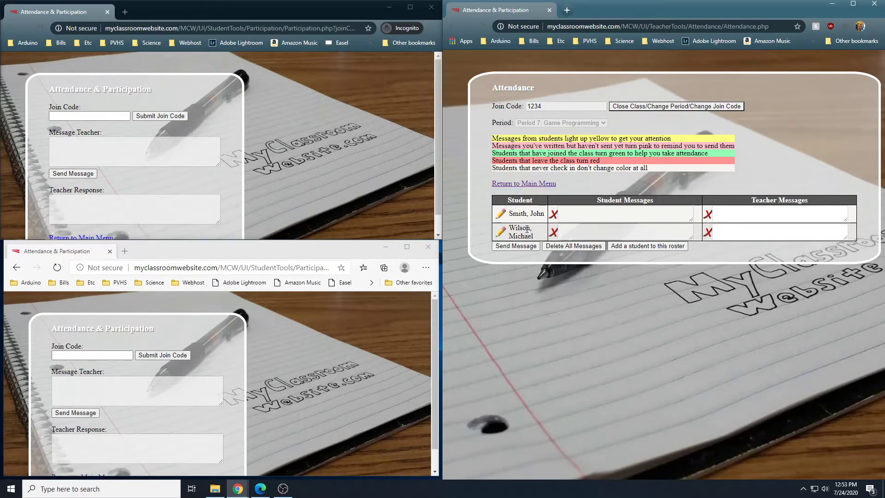
Join the class with code 1234 in the Incognito student window and highlight its connection status line
left_click(86, 117)
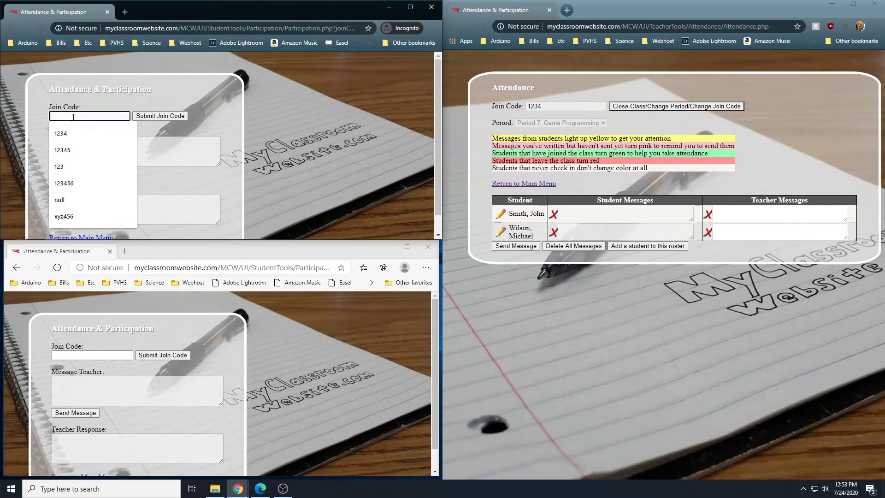
left_click(69, 134)
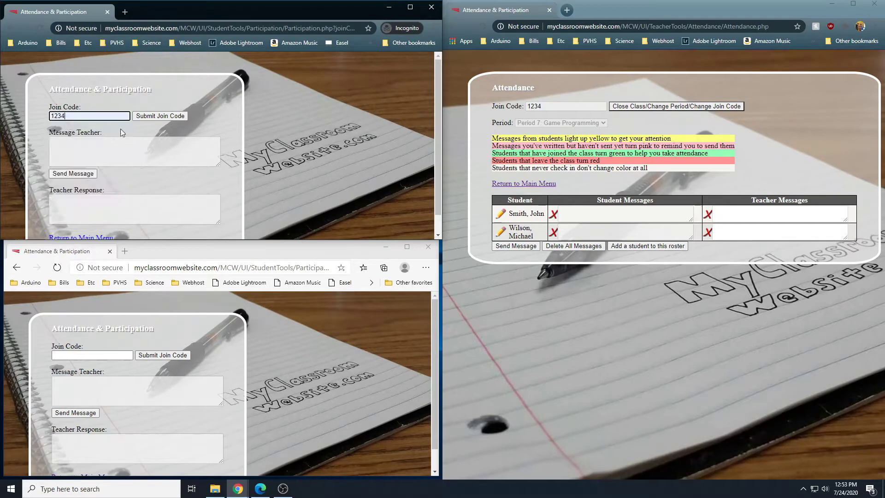
left_click(168, 116)
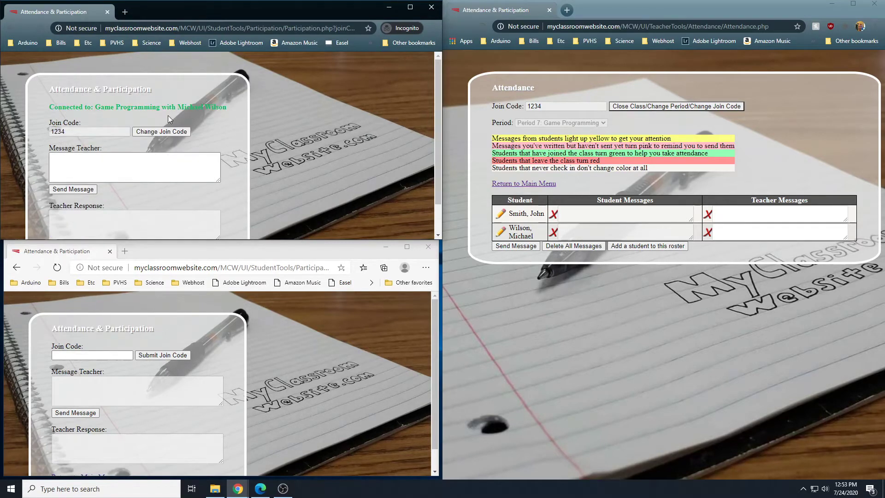
left_click_drag(50, 107, 235, 114)
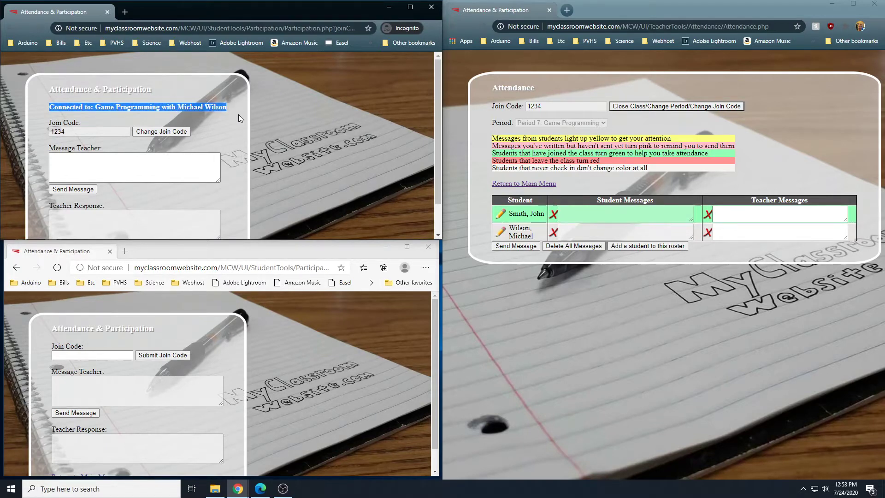
left_click(264, 120)
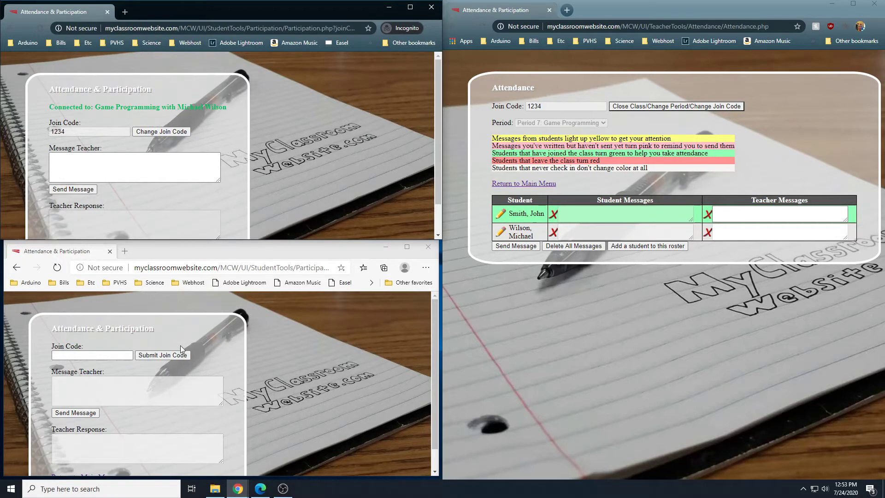
Switch to the student page in Microsoft Edge and join the class with code 1234
left_click(100, 353)
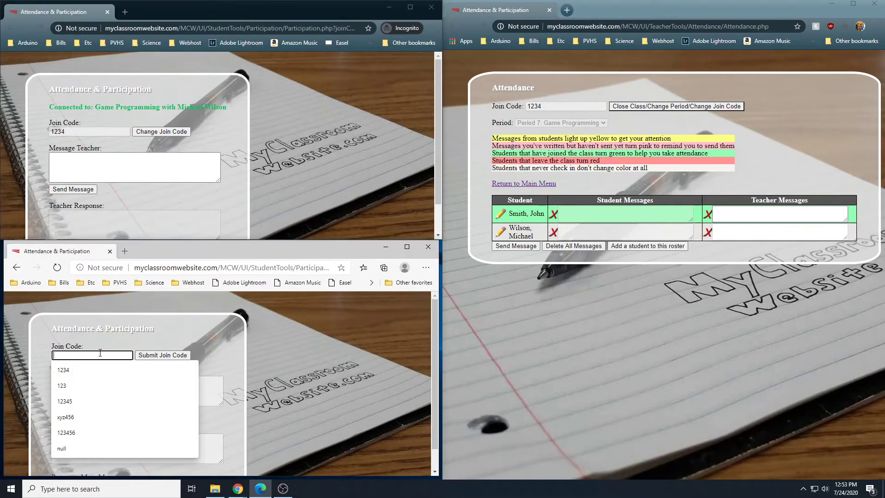
left_click(86, 375)
left_click(170, 356)
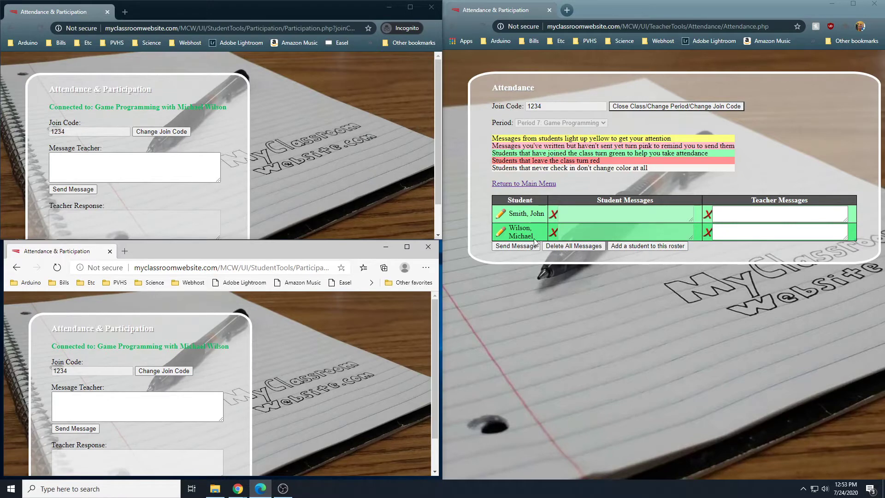
Send the teacher the message "I have a question" from the Incognito student window
left_click(134, 168)
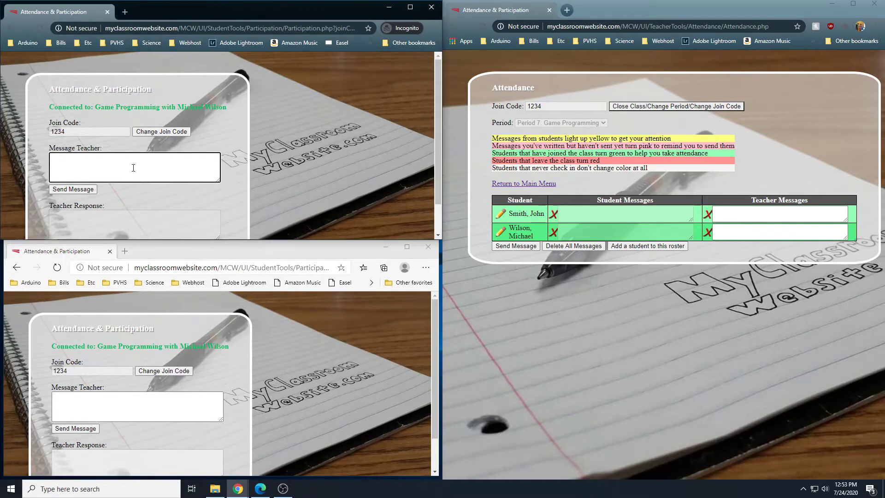
type("I h")
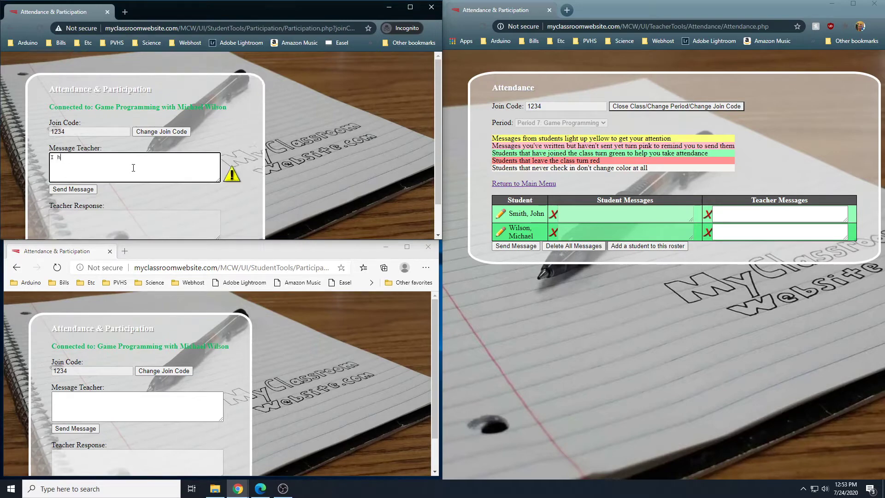
type("ave a question")
mouse_move(229, 176)
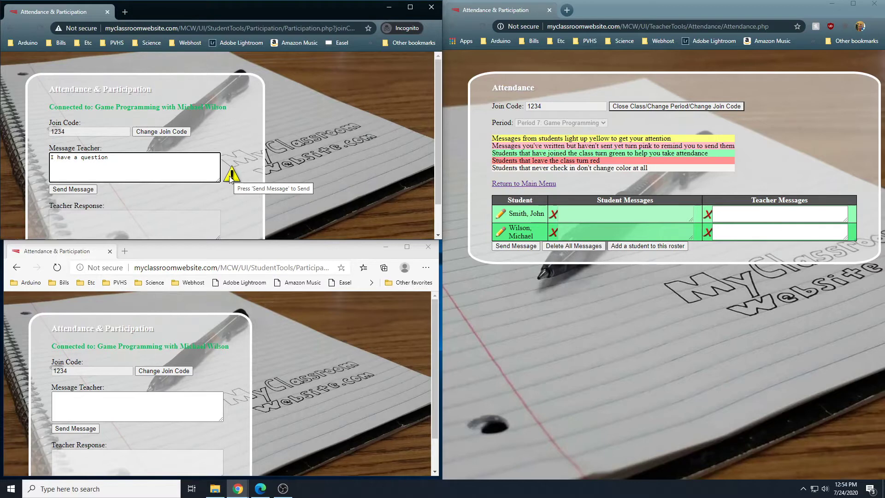
left_click(81, 190)
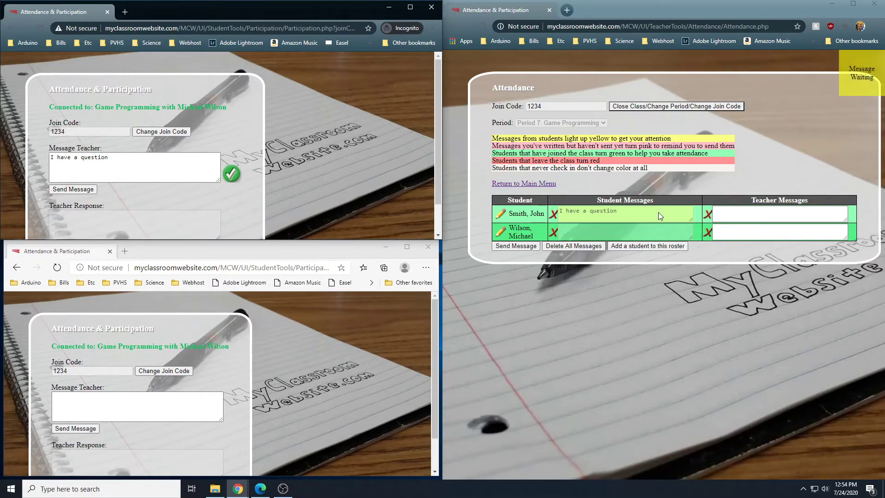
On the teacher's attendance page, send "What is it?" to the first student and "Any questions?" to the second student
left_click(786, 215)
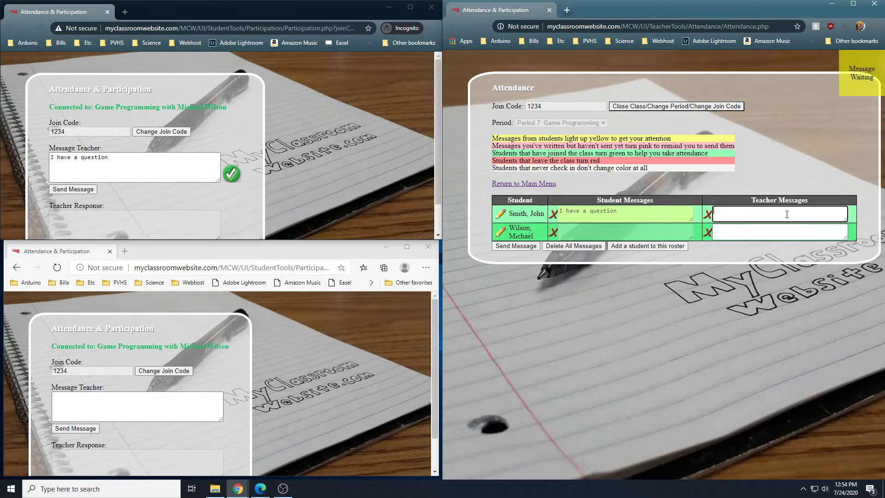
type("What")
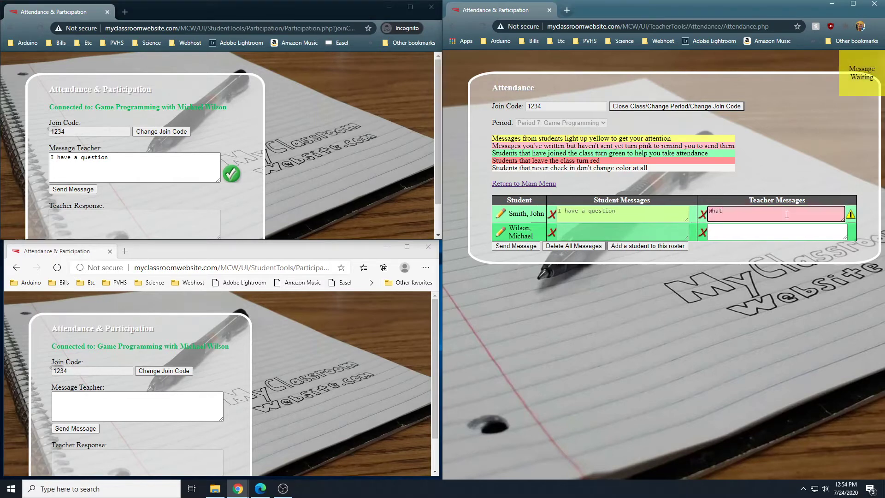
type(" is it?")
left_click(785, 234)
type("An")
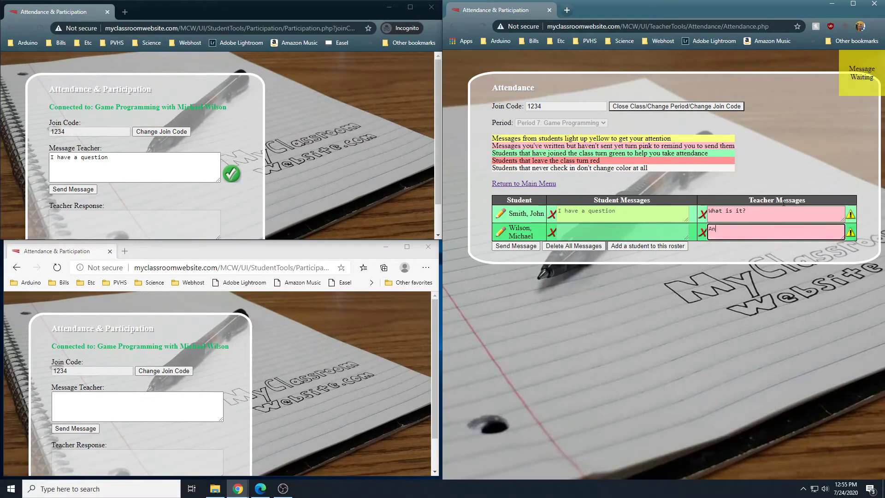
type("y questions?")
left_click(509, 246)
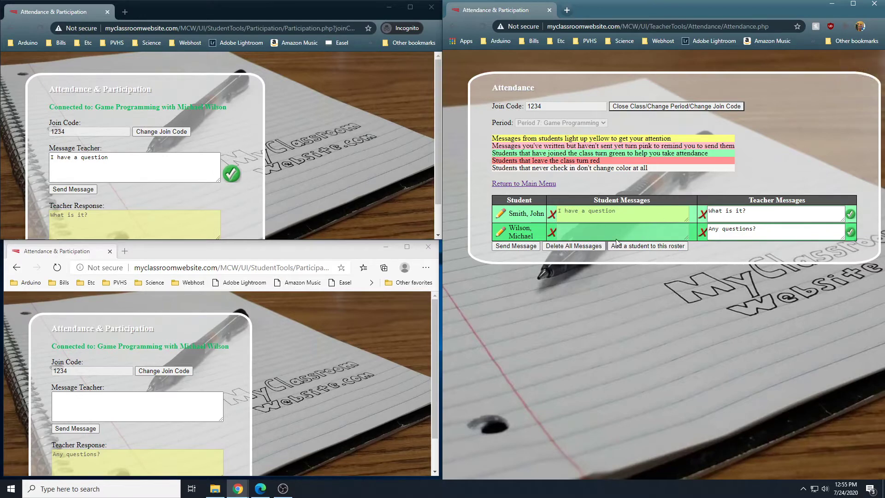
Delete the first student's message and the teacher messages to both students from the attendance roster
left_click(552, 215)
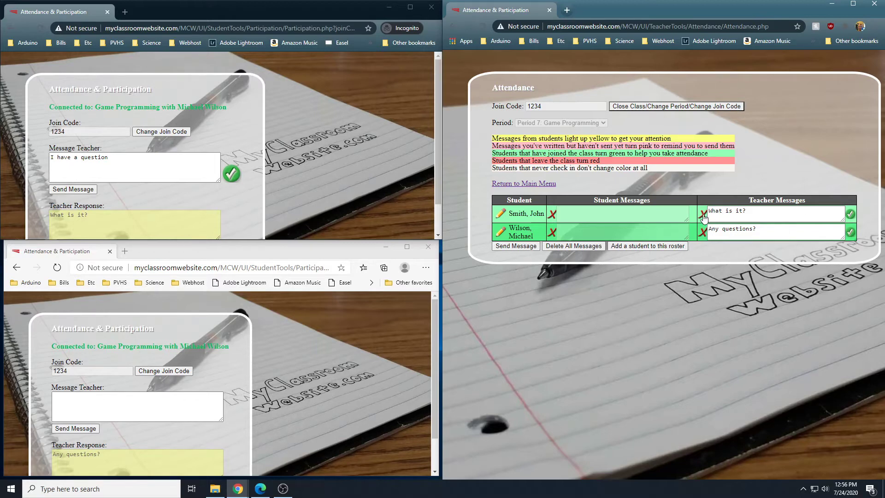
left_click(703, 214)
left_click(703, 233)
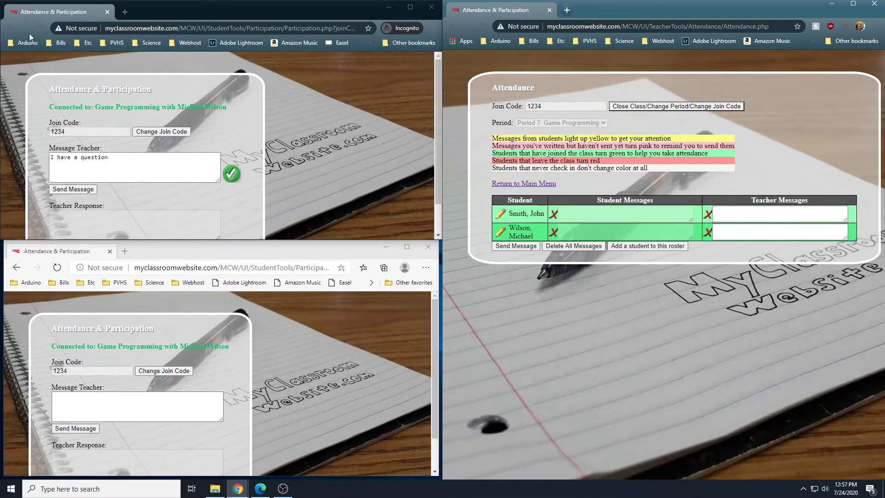
Leave the class in the Incognito student window by going back to the student main menu
left_click(10, 29)
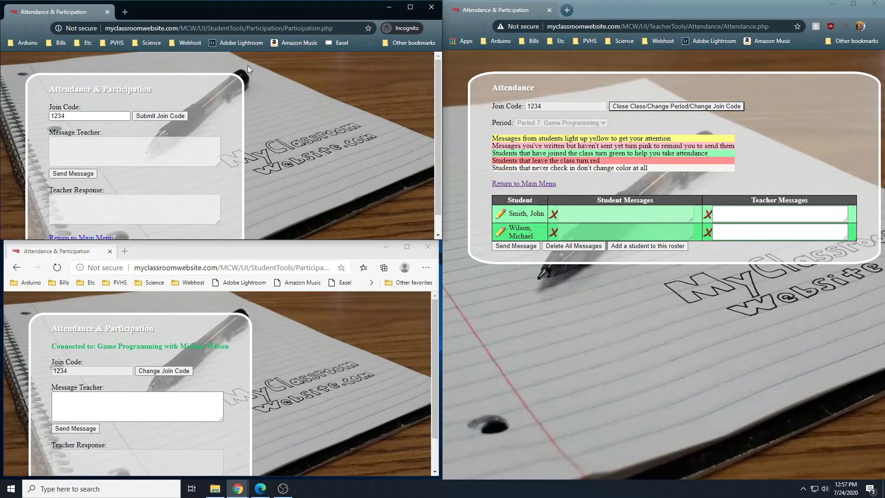
key("alt+Left")
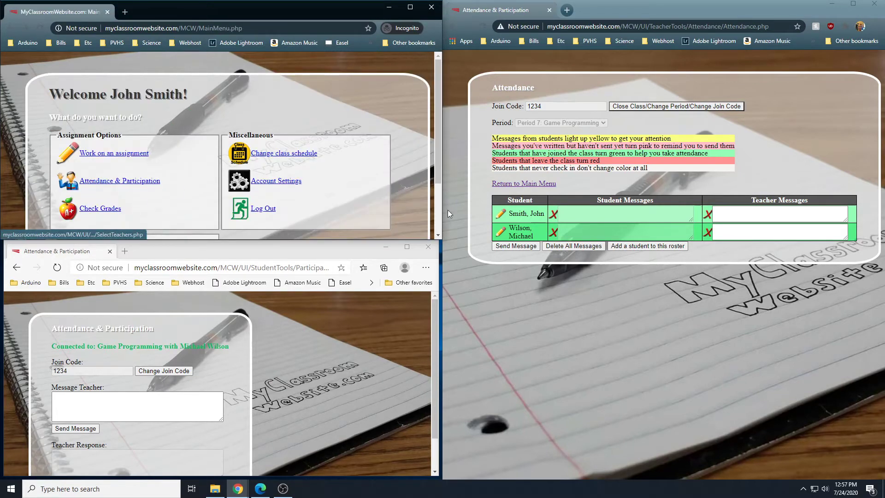